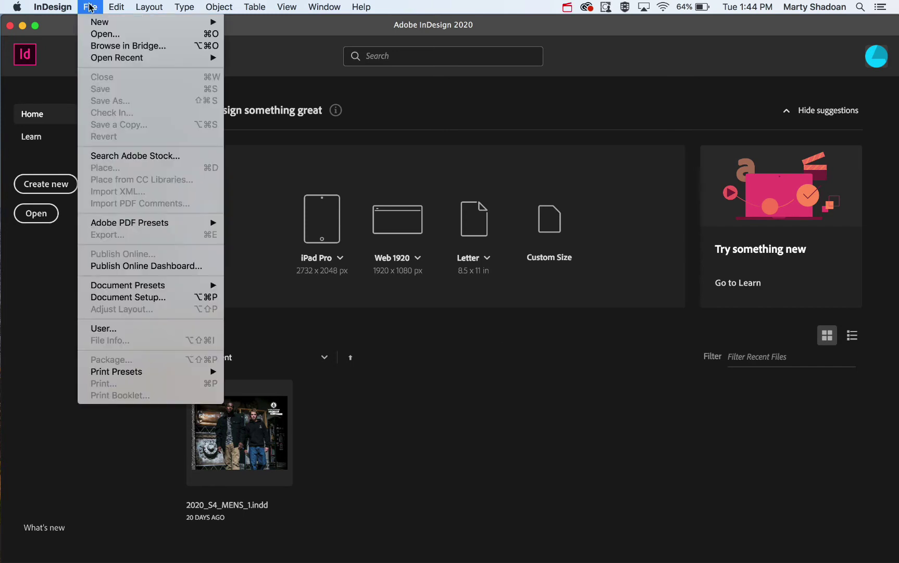
- Set up a new Letter document in inches with 0.125 in bleed and slug on all sides
{"action": "mouse_move", "coordinate": [99, 22]}
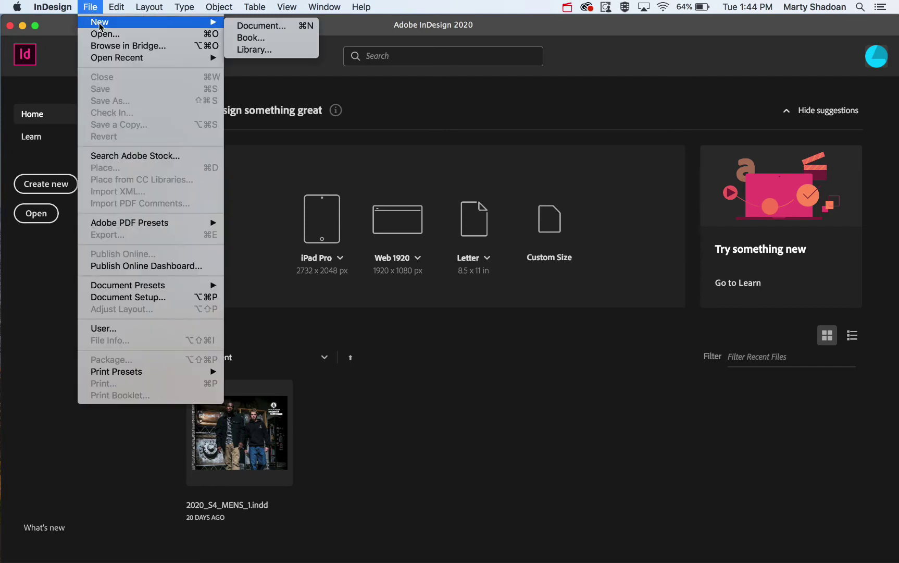
{"action": "left_click", "coordinate": [262, 26]}
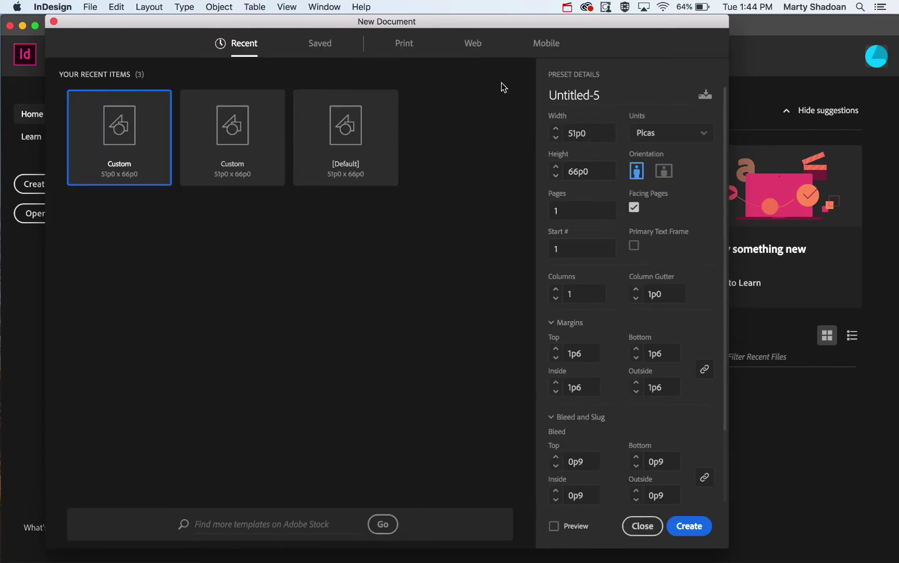
{"action": "left_click", "coordinate": [706, 137]}
{"action": "left_click", "coordinate": [650, 198]}
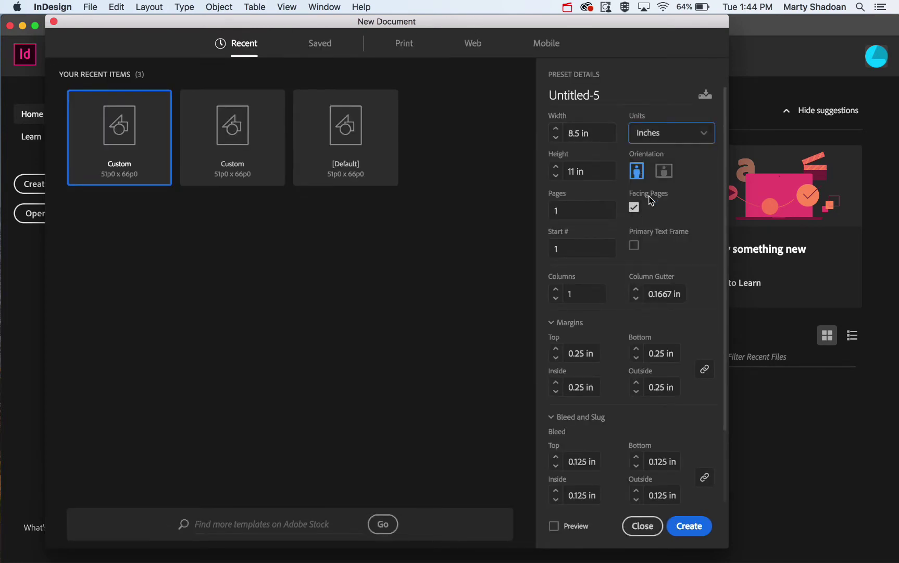
{"action": "scroll", "coordinate": [634, 257], "scroll_direction": "down", "scroll_amount": 3}
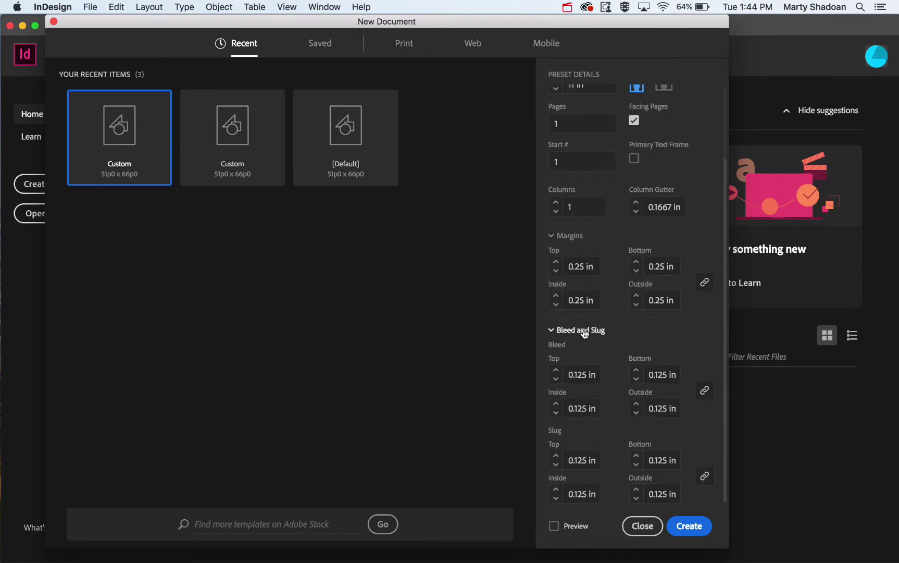
{"action": "left_click", "coordinate": [552, 331]}
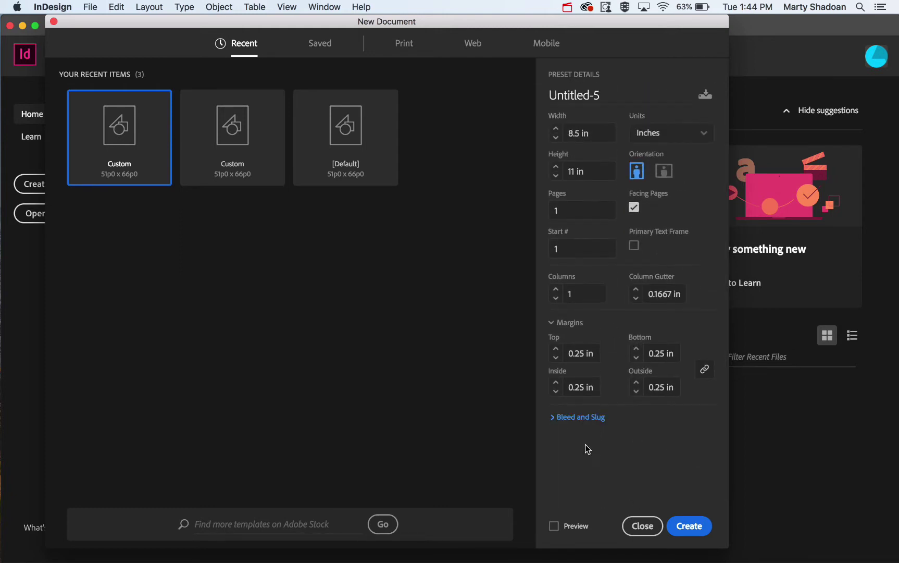
{"action": "left_click", "coordinate": [553, 417]}
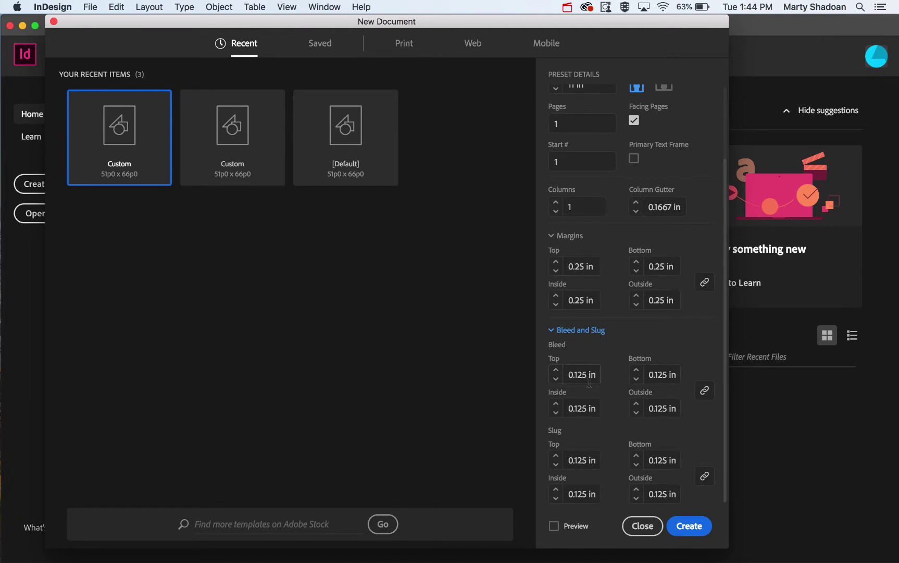
{"action": "left_click", "coordinate": [555, 378]}
{"action": "left_click", "coordinate": [556, 370]}
{"action": "mouse_move", "coordinate": [553, 435]}
- Create the 8.5 × 11 in document and zoom around its top-right corner to inspect the bleed guides
{"action": "left_click", "coordinate": [688, 527]}
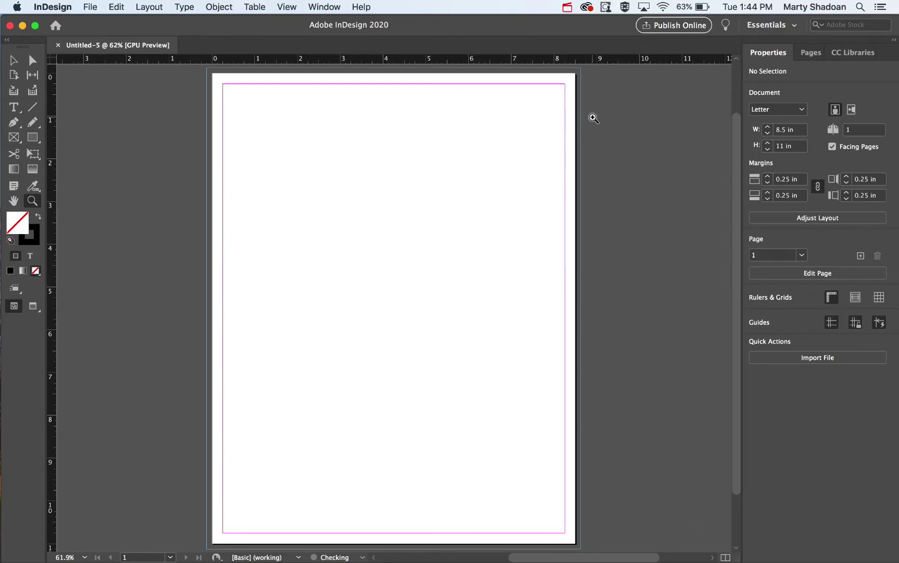
{"action": "left_click_drag", "start_coordinate": [496, 128], "coordinate": [685, 278]}
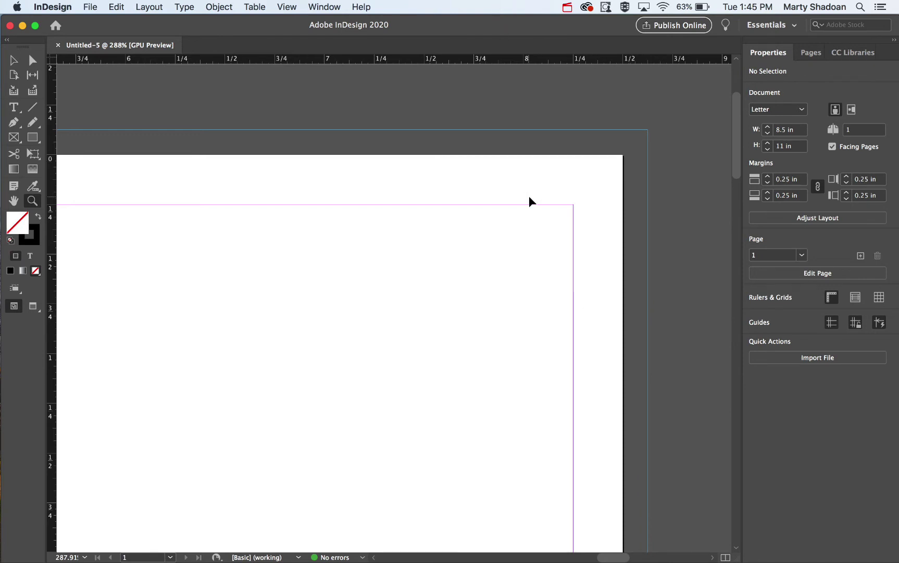
{"action": "key", "text": "super+minus"}
{"action": "key", "text": "super+minus"}
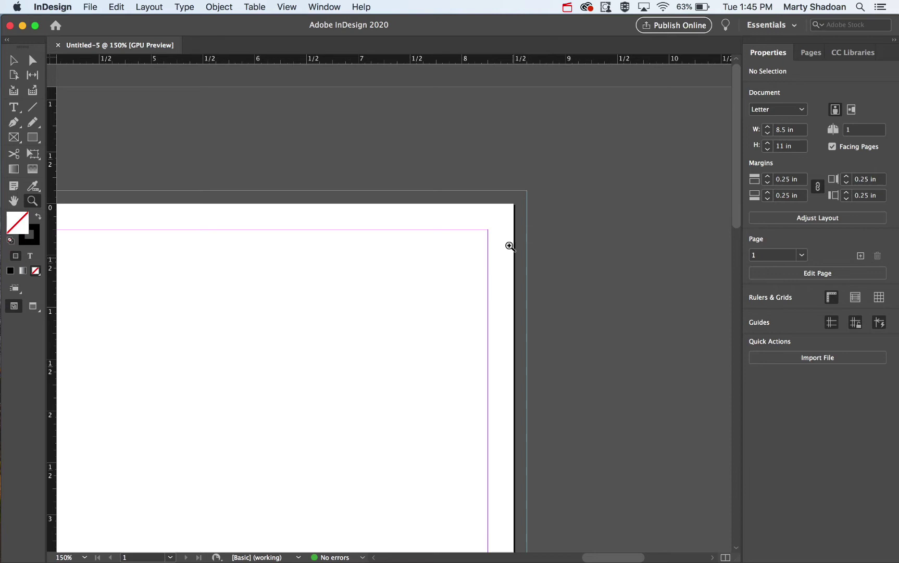
{"action": "left_click_drag", "start_coordinate": [458, 301], "coordinate": [608, 222]}
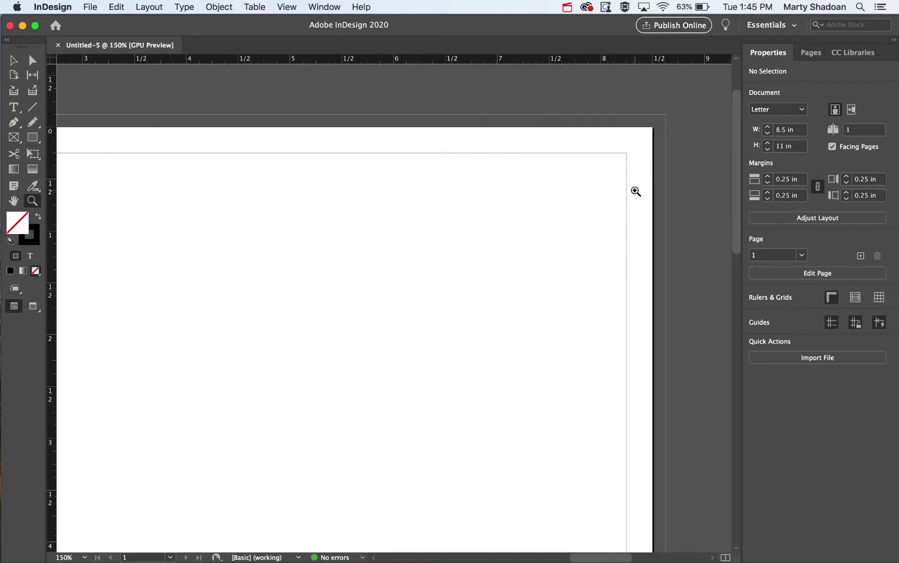
{"action": "scroll", "coordinate": [523, 199], "scroll_direction": "left", "scroll_amount": 3}
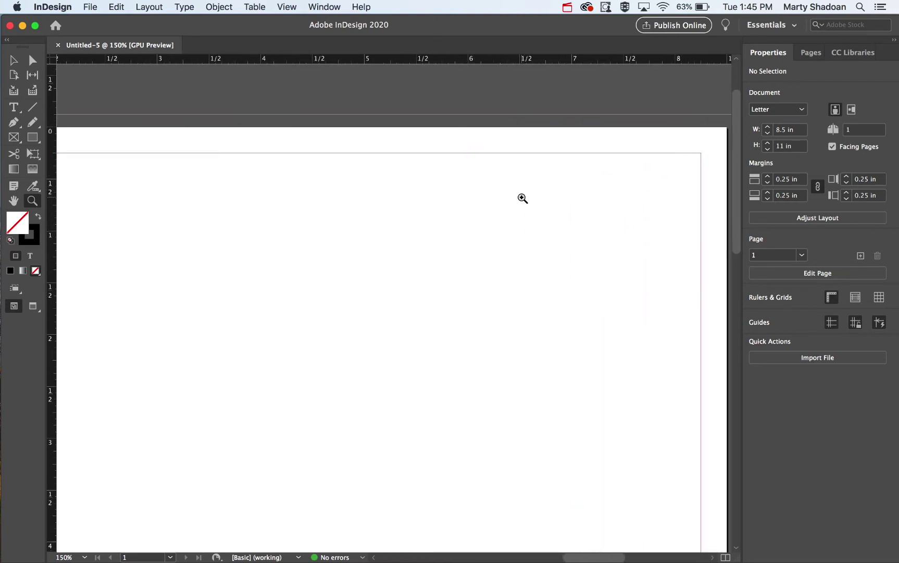
{"action": "key", "text": "super+minus"}
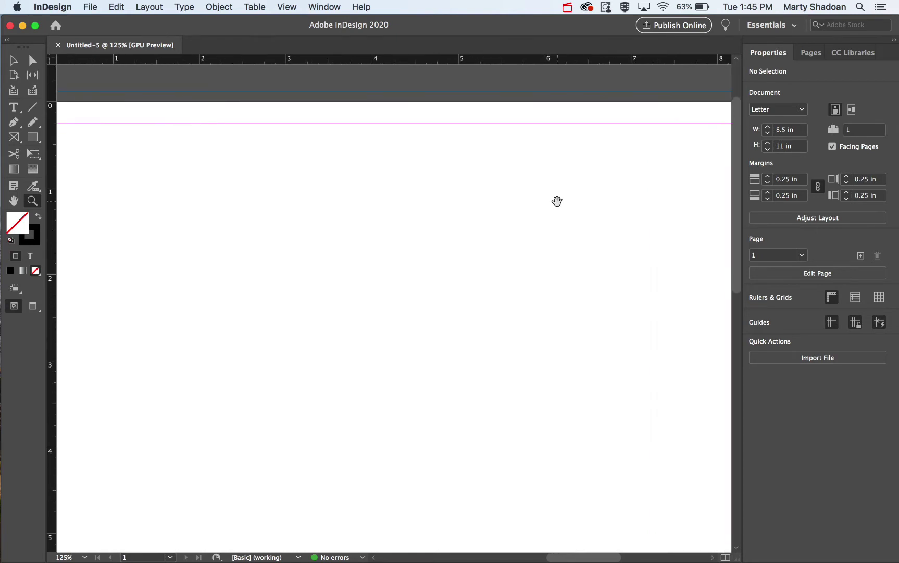
{"action": "scroll", "coordinate": [576, 161], "scroll_direction": "right", "scroll_amount": 1}
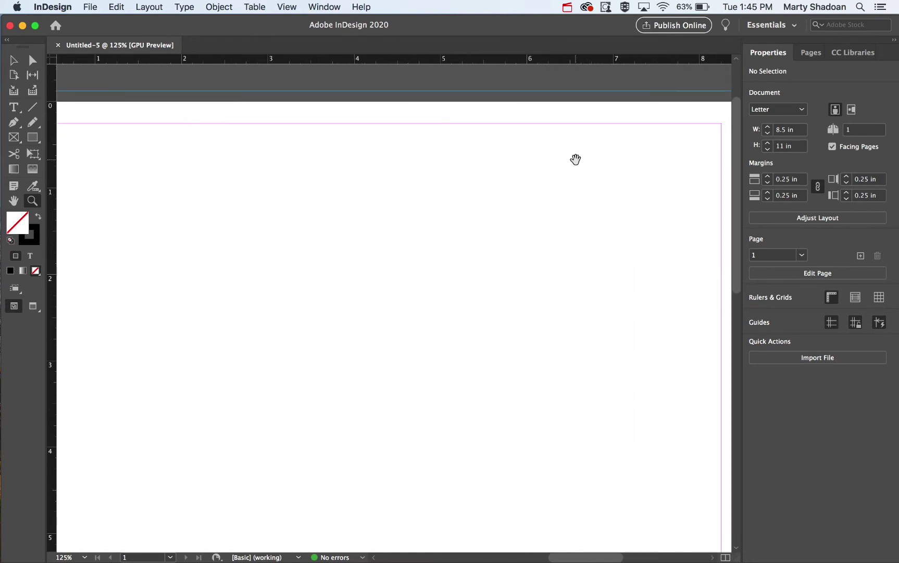
{"action": "key", "text": "super+minus"}
{"action": "key", "text": "super+minus"}
{"action": "scroll", "coordinate": [249, 205], "scroll_direction": "down", "scroll_amount": 3}
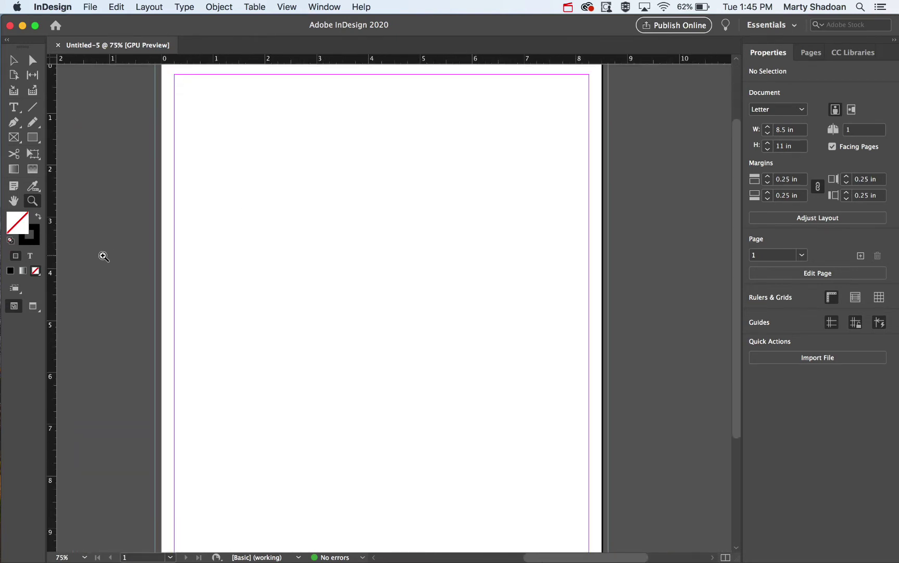
- Draw a black-filled rectangle covering the whole page out to the bleed edges
{"action": "key", "text": "shift+x"}
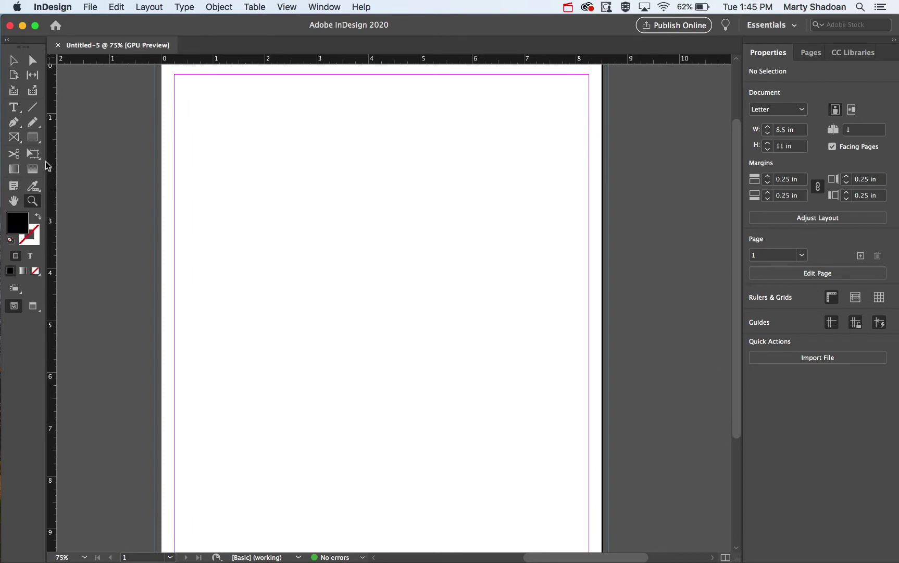
{"action": "key", "text": "m"}
{"action": "left_click_drag", "start_coordinate": [303, 111], "coordinate": [290, 180]}
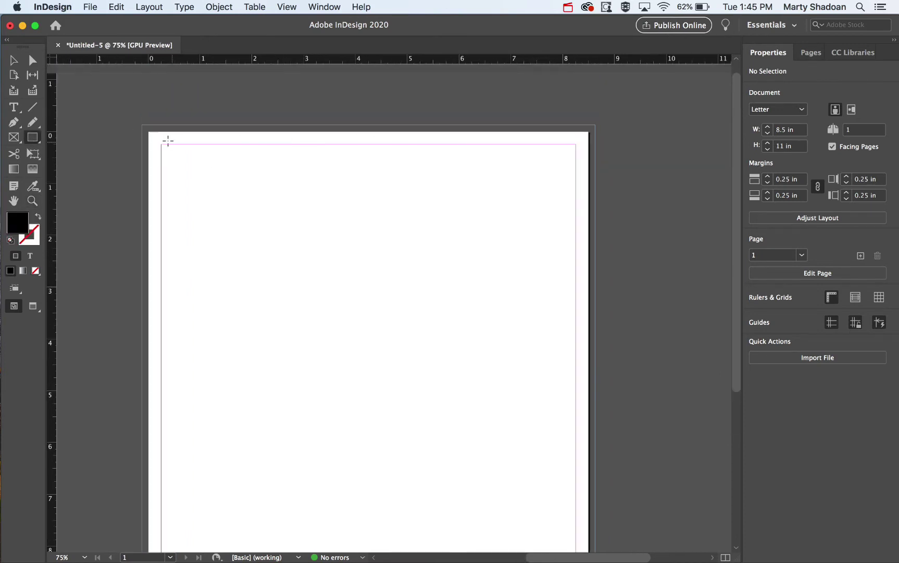
{"action": "left_click_drag", "start_coordinate": [142, 126], "coordinate": [598, 521]}
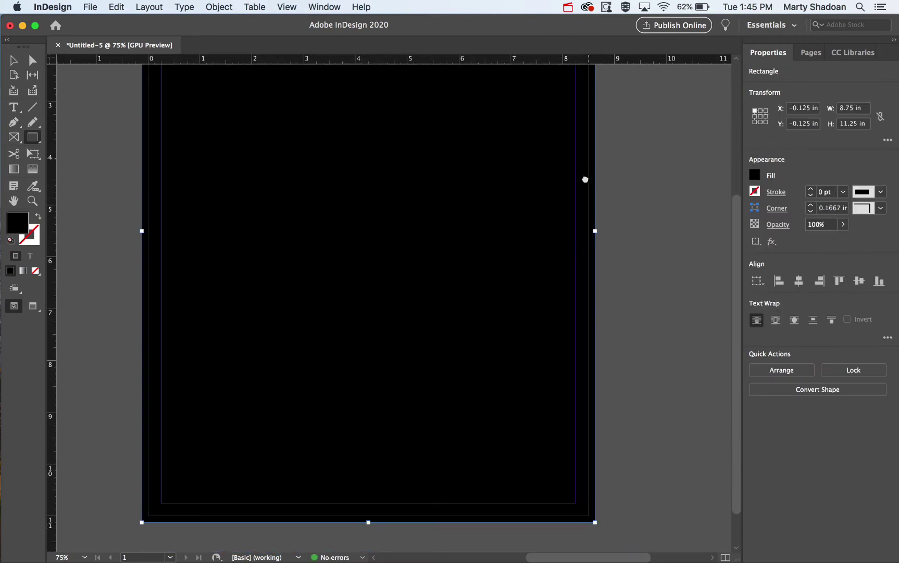
{"action": "scroll", "coordinate": [584, 179], "scroll_direction": "up", "scroll_amount": 5}
{"action": "key", "text": "z"}
{"action": "left_click_drag", "start_coordinate": [558, 76], "coordinate": [647, 89]}
{"action": "key", "text": "v"}
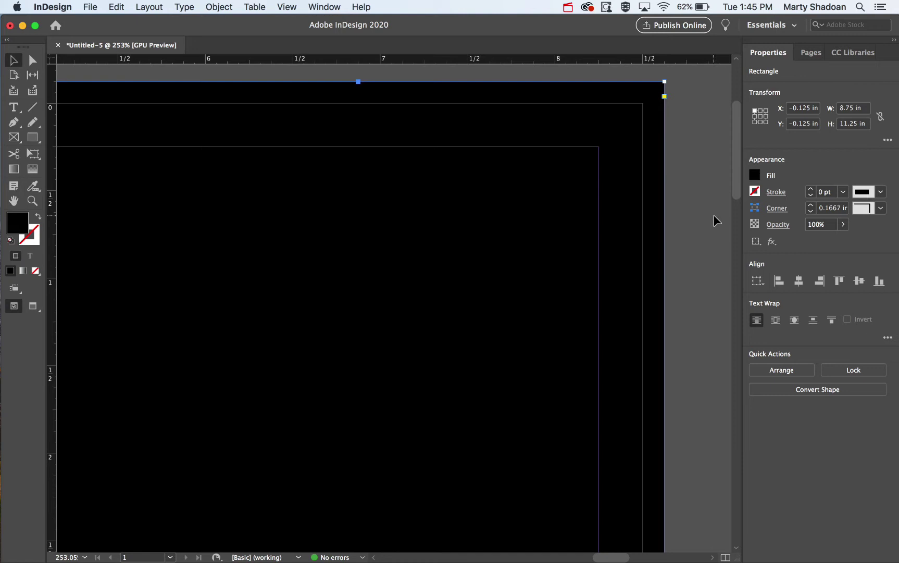
{"action": "key", "text": "super+0"}
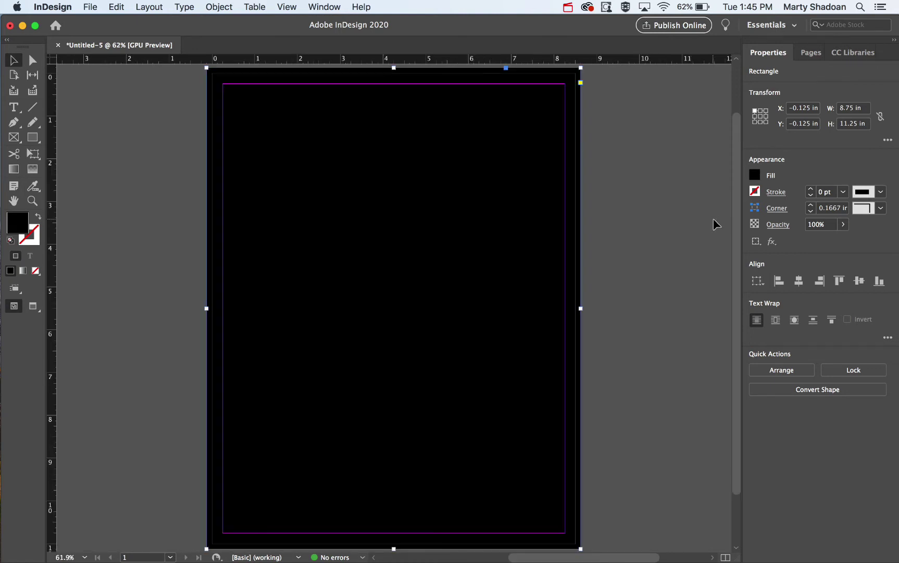
- Draw an 8.75 × 1.75 in yellow footer band across the page bottom into the bleed
{"action": "key", "text": "m"}
{"action": "scroll", "coordinate": [218, 484], "scroll_direction": "down", "scroll_amount": 2}
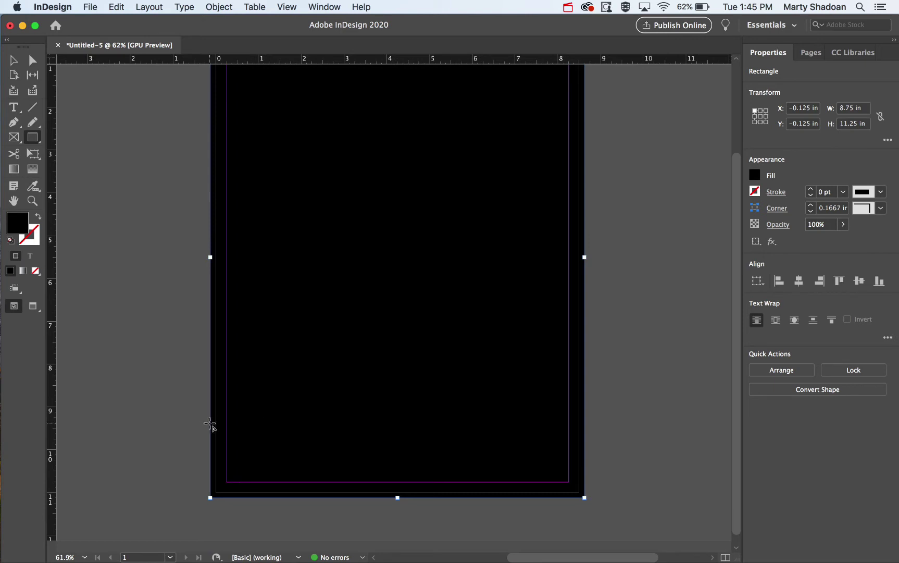
{"action": "left_click_drag", "start_coordinate": [210, 424], "coordinate": [586, 497]}
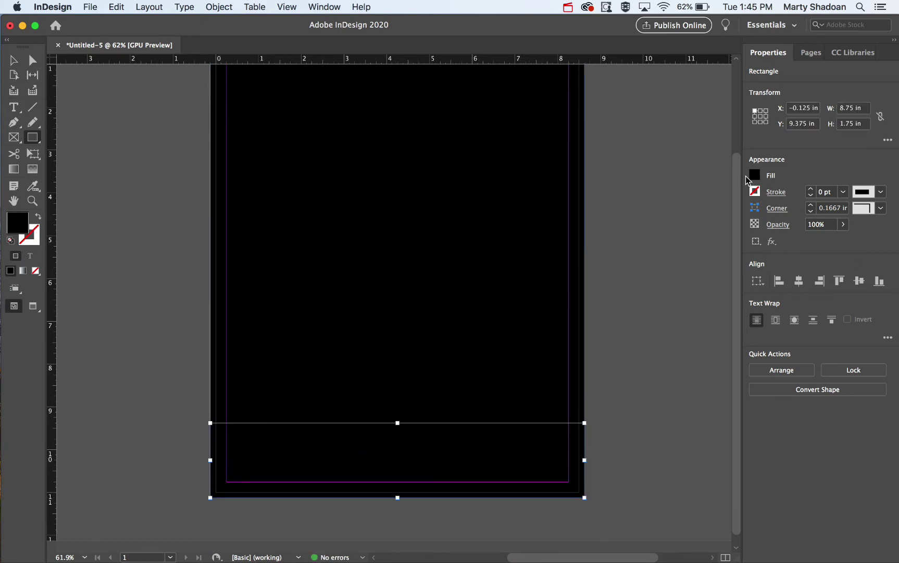
{"action": "left_click", "coordinate": [758, 176]}
{"action": "left_click", "coordinate": [628, 340]}
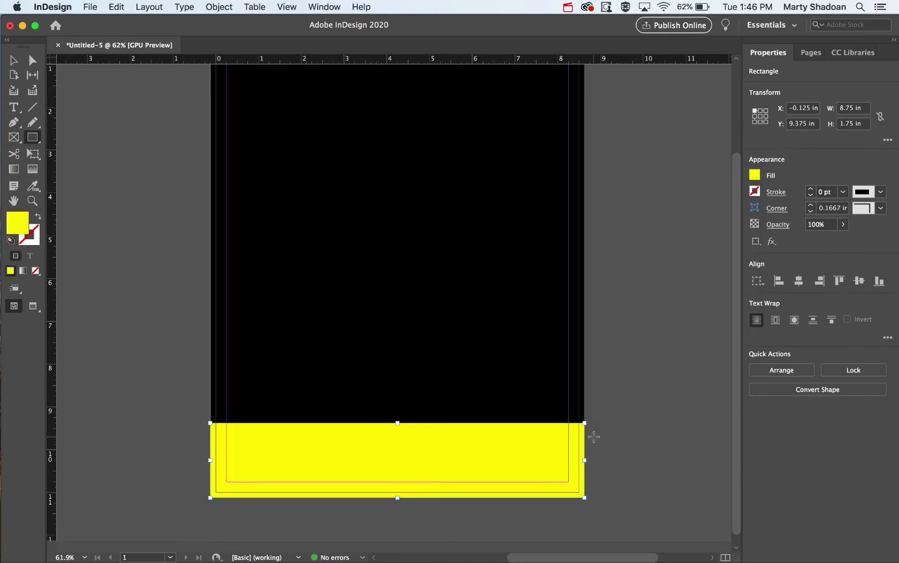
{"action": "key", "text": "z"}
{"action": "left_click_drag", "start_coordinate": [551, 404], "coordinate": [536, 121]}
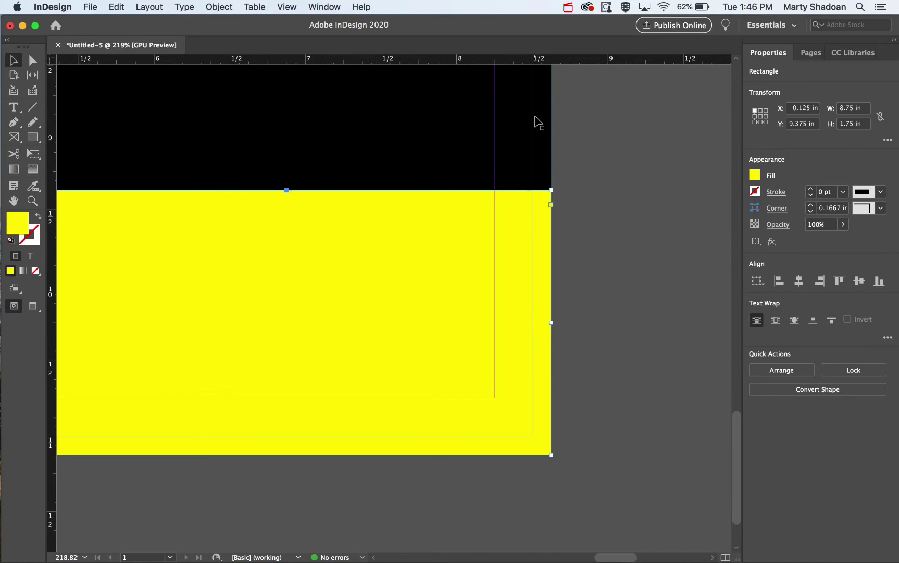
{"action": "left_click", "coordinate": [605, 202]}
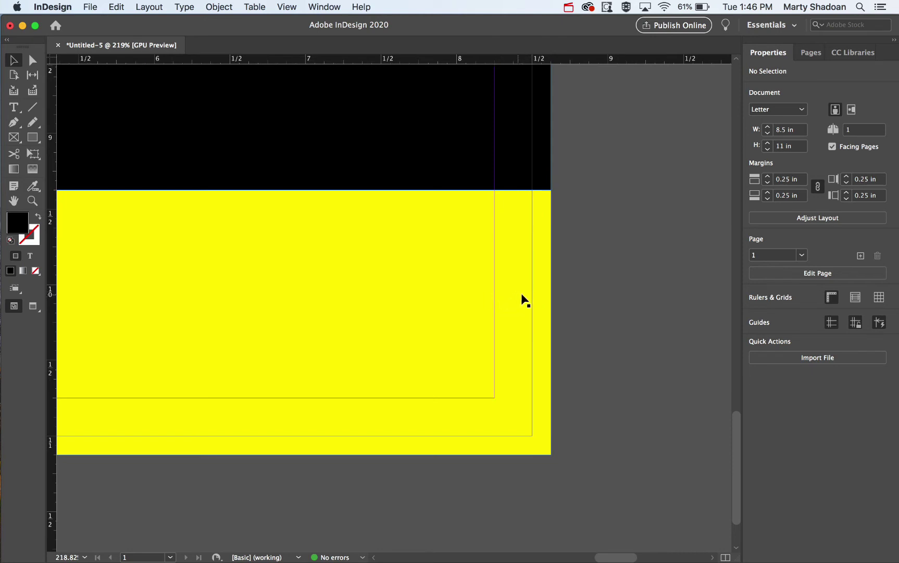
{"action": "key", "text": "super+minus"}
{"action": "key", "text": "super+minus"}
{"action": "key", "text": "super+minus"}
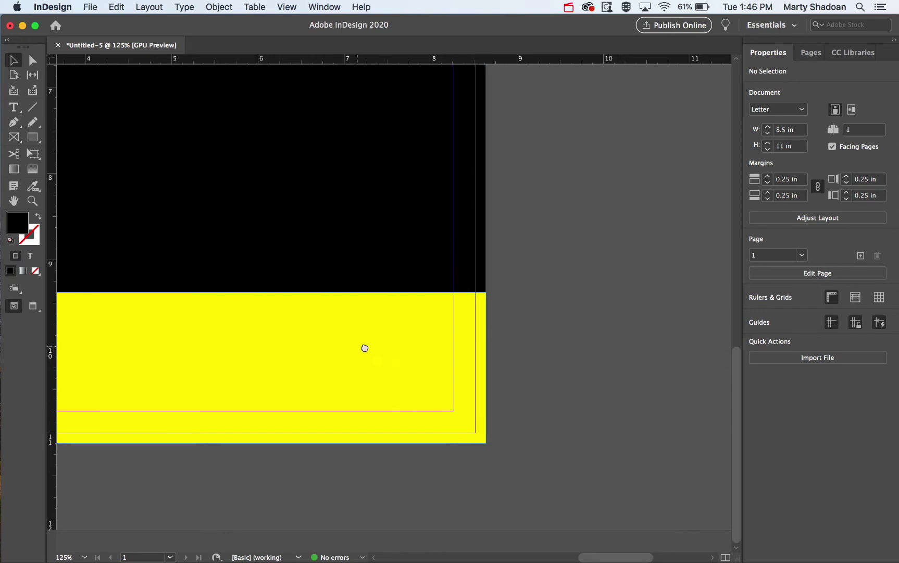
{"action": "left_click_drag", "start_coordinate": [363, 347], "coordinate": [565, 359]}
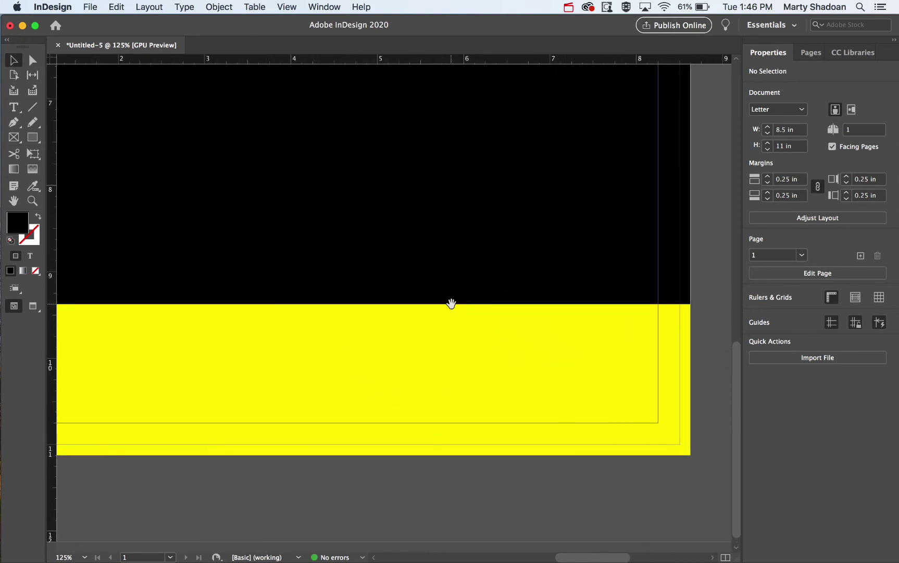
{"action": "key", "text": "super+minus"}
{"action": "key", "text": "super+minus"}
{"action": "scroll", "coordinate": [432, 365], "scroll_direction": "left", "scroll_amount": 5}
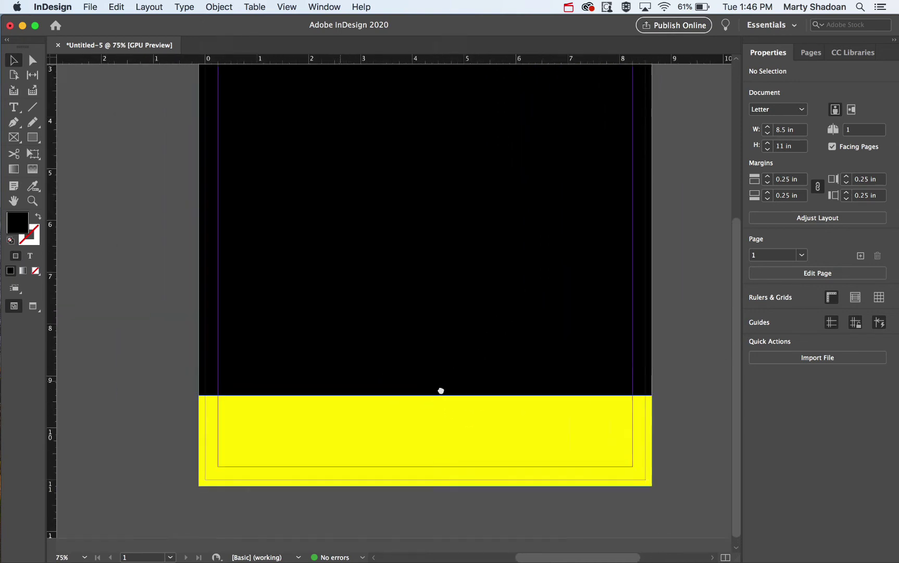
- Export using the [High Quality Print] Adobe PDF preset, naming the file Test
{"action": "key", "text": "m"}
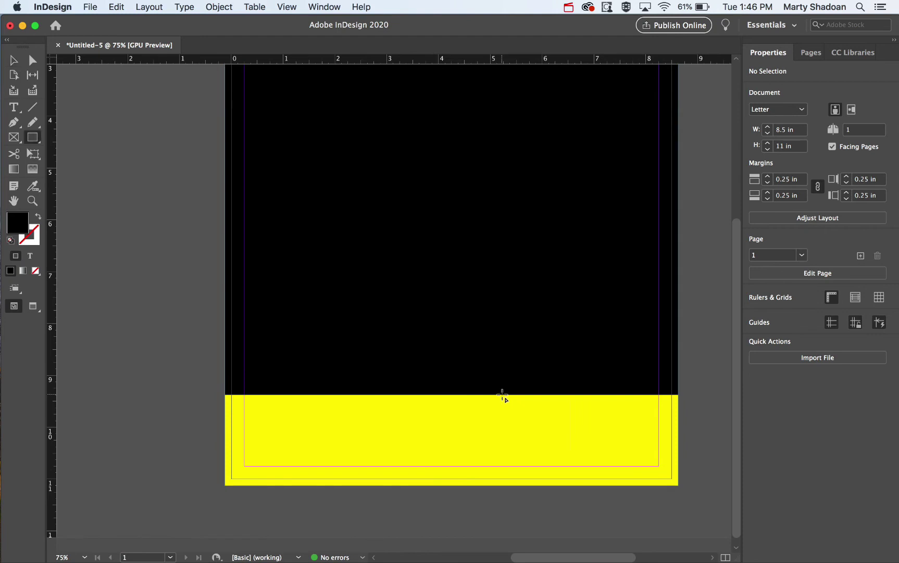
{"action": "left_click", "coordinate": [93, 7]}
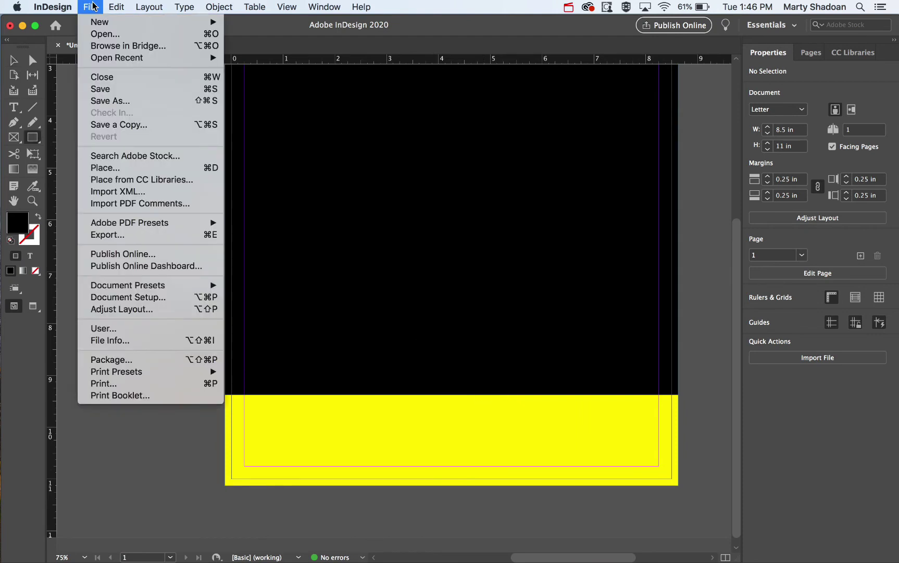
{"action": "mouse_move", "coordinate": [164, 223]}
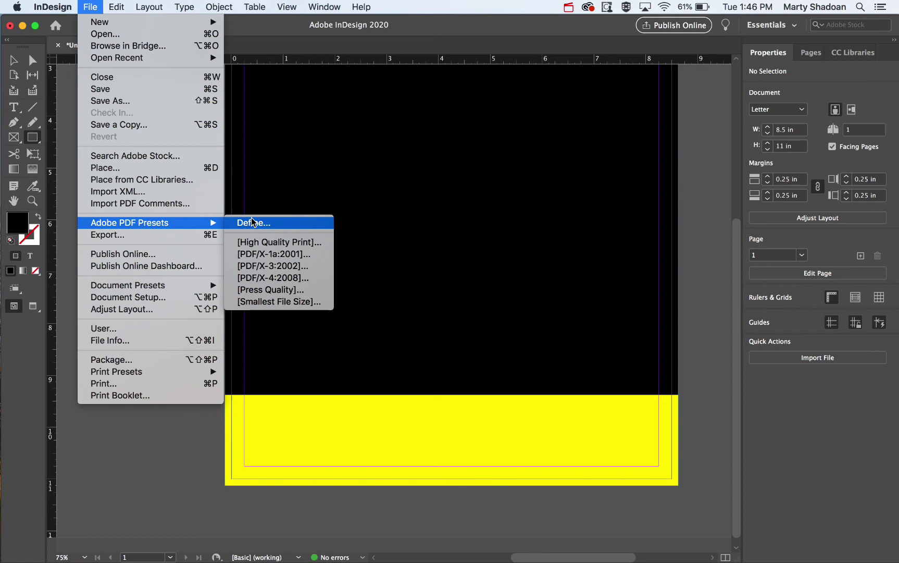
{"action": "left_click", "coordinate": [272, 247]}
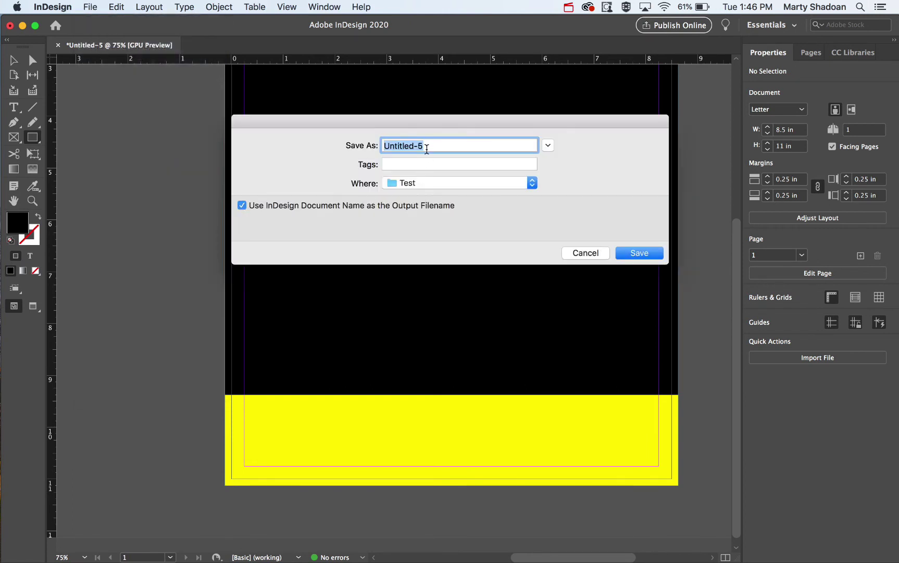
{"action": "type", "text": "Test"}
- Save as Test, enable all printer's marks, document bleed and slug area, then export the PDF
{"action": "left_click", "coordinate": [631, 253]}
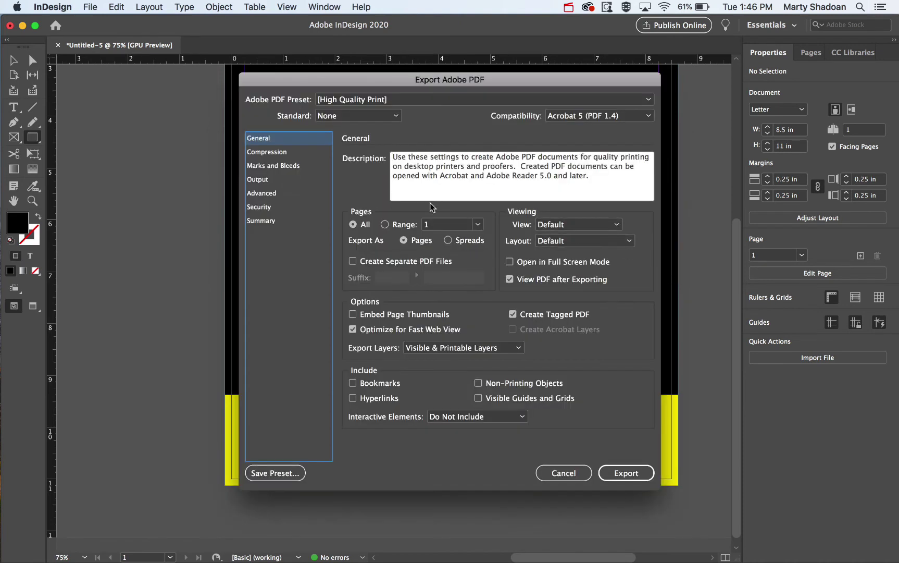
{"action": "left_click", "coordinate": [276, 165]}
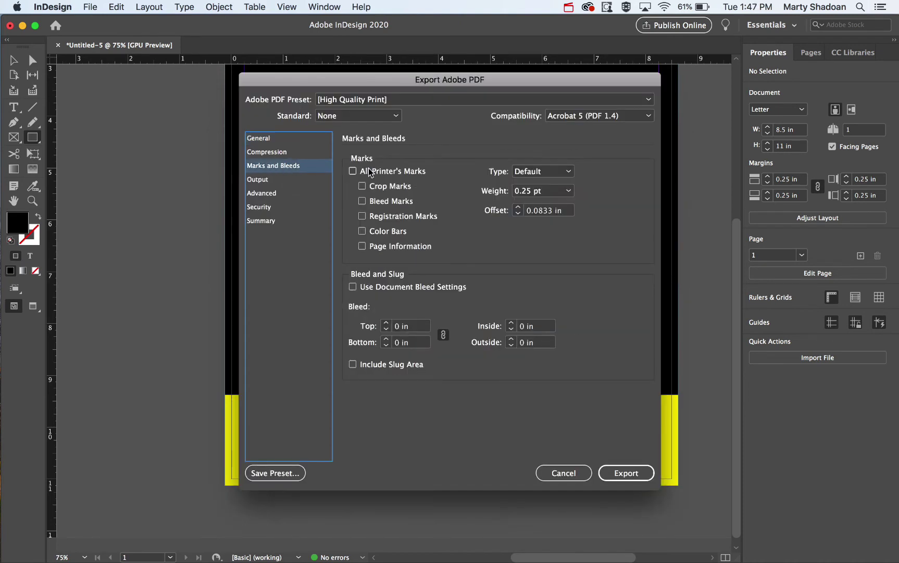
{"action": "left_click", "coordinate": [405, 171]}
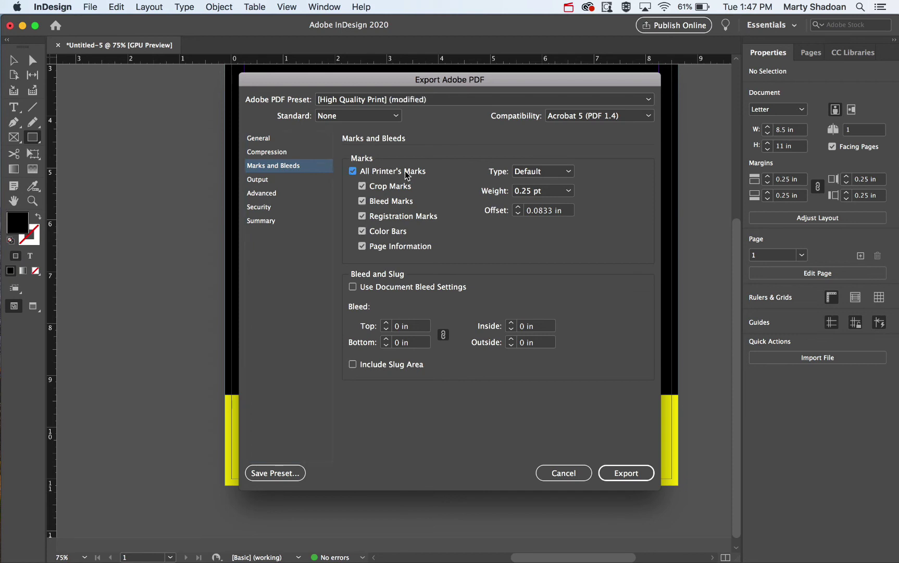
{"action": "left_click", "coordinate": [414, 289]}
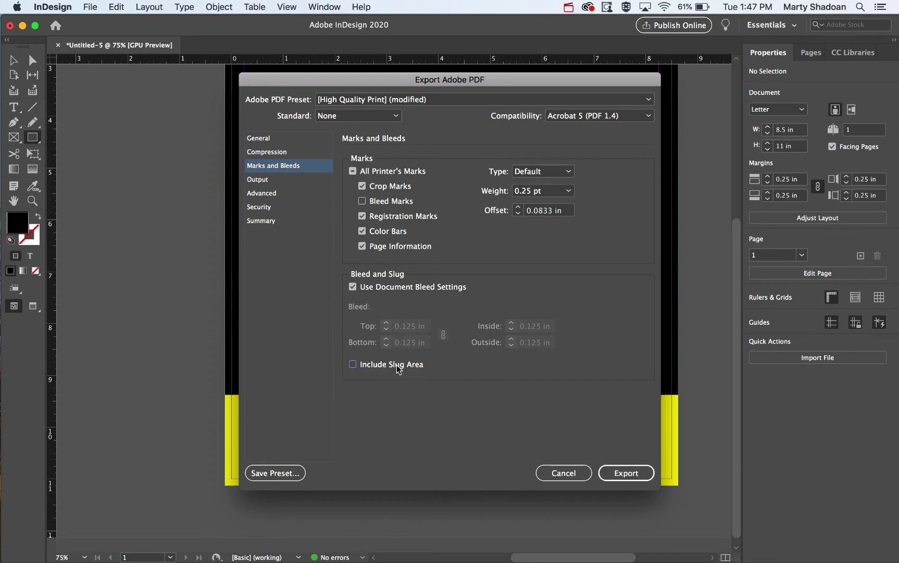
{"action": "left_click", "coordinate": [625, 474]}
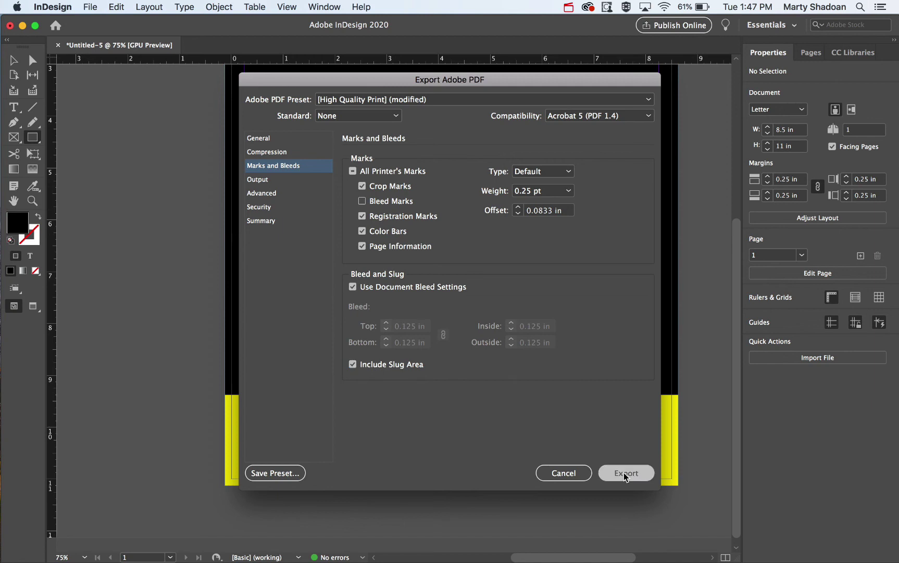
{"action": "left_click", "coordinate": [283, 139]}
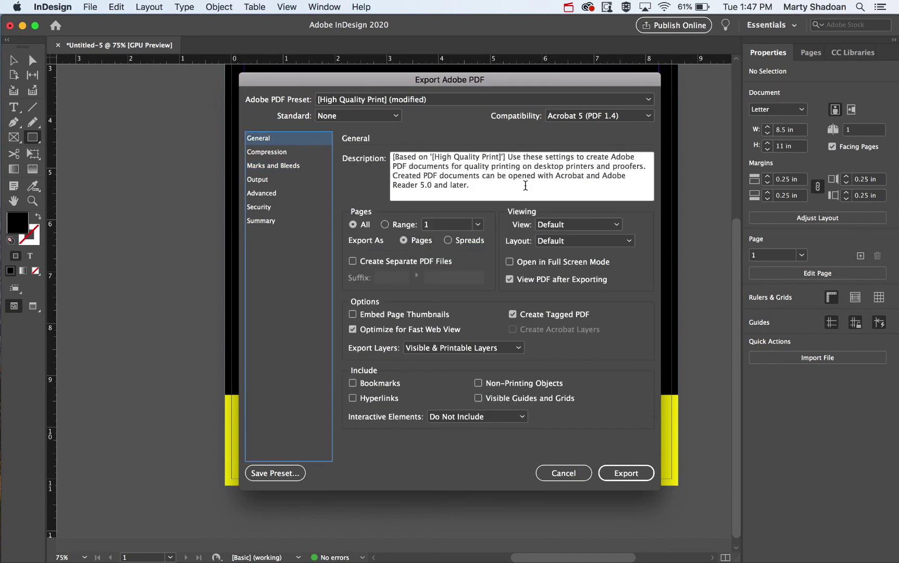
{"action": "left_click", "coordinate": [631, 471]}
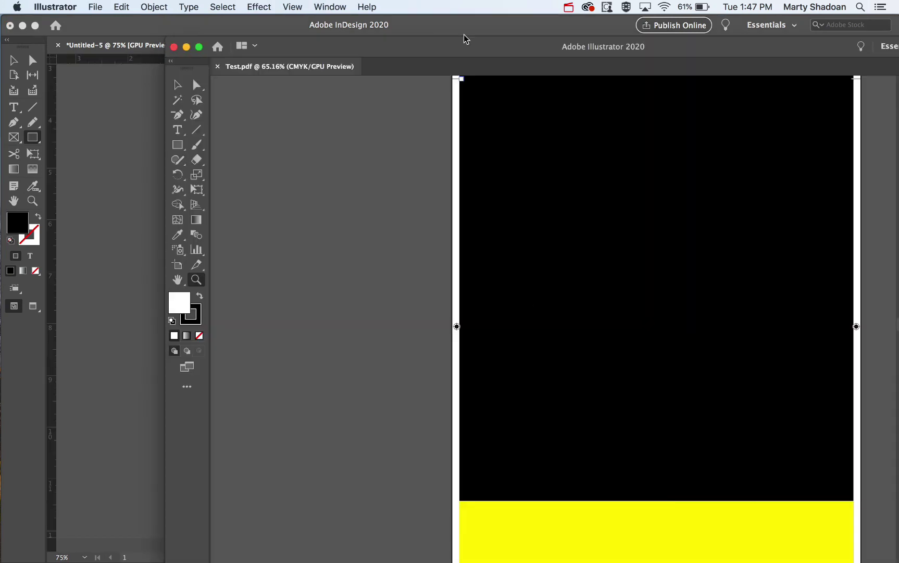
- Maximize Illustrator and zoom into the bottom-right corner of Test.pdf
{"action": "double_click", "coordinate": [347, 50]}
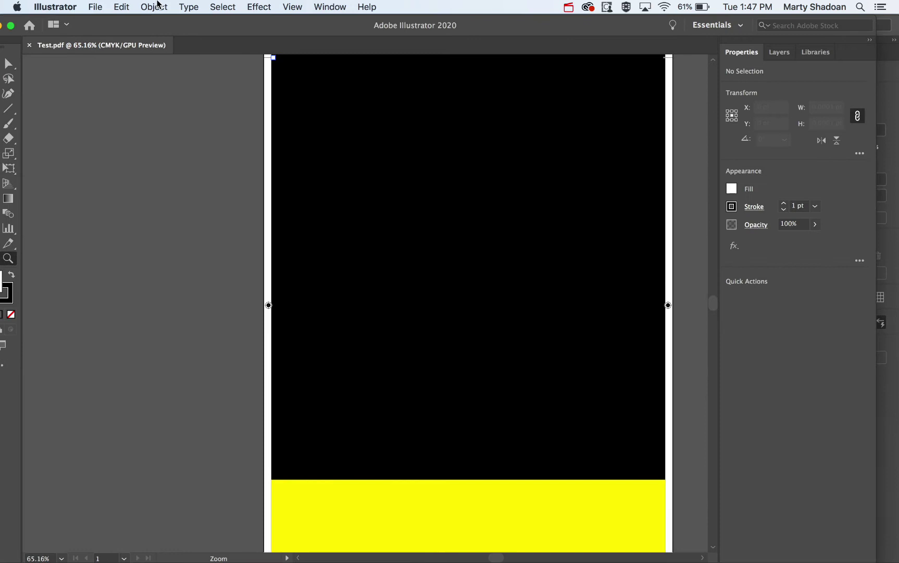
{"action": "scroll", "coordinate": [475, 165], "scroll_direction": "down", "scroll_amount": 5}
{"action": "scroll", "coordinate": [476, 166], "scroll_direction": "right", "scroll_amount": 2}
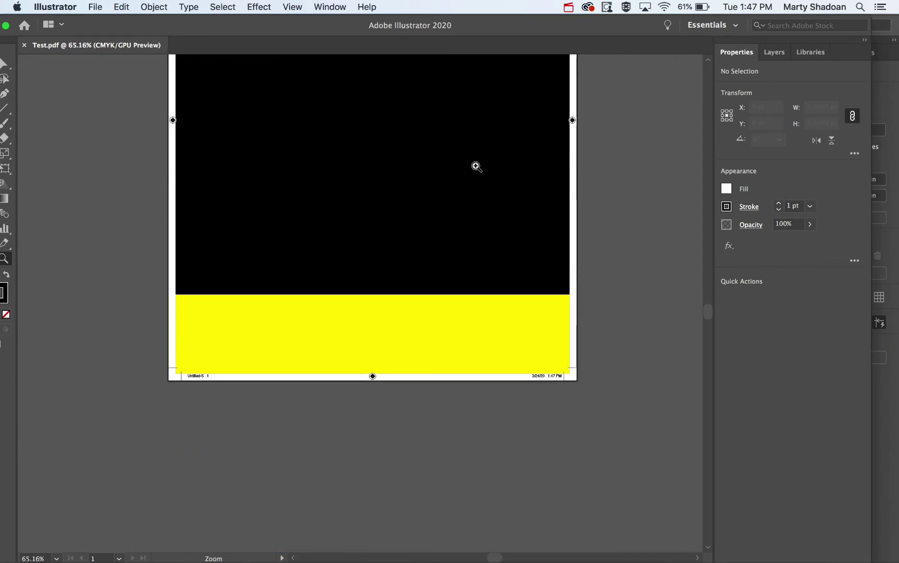
{"action": "left_click_drag", "start_coordinate": [498, 314], "coordinate": [656, 399]}
{"action": "scroll", "coordinate": [585, 403], "scroll_direction": "down", "scroll_amount": 3}
{"action": "scroll", "coordinate": [584, 403], "scroll_direction": "right", "scroll_amount": 3}
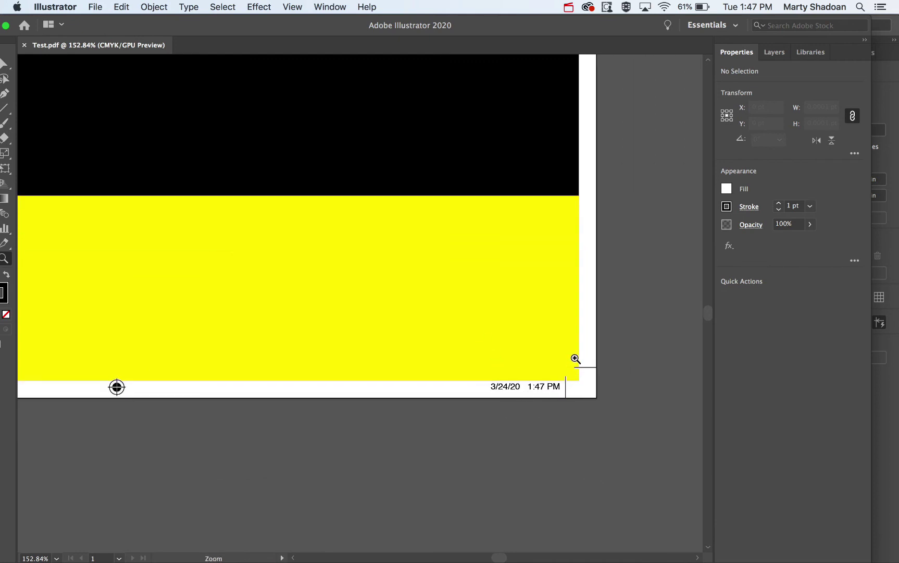
{"action": "key", "text": "v"}
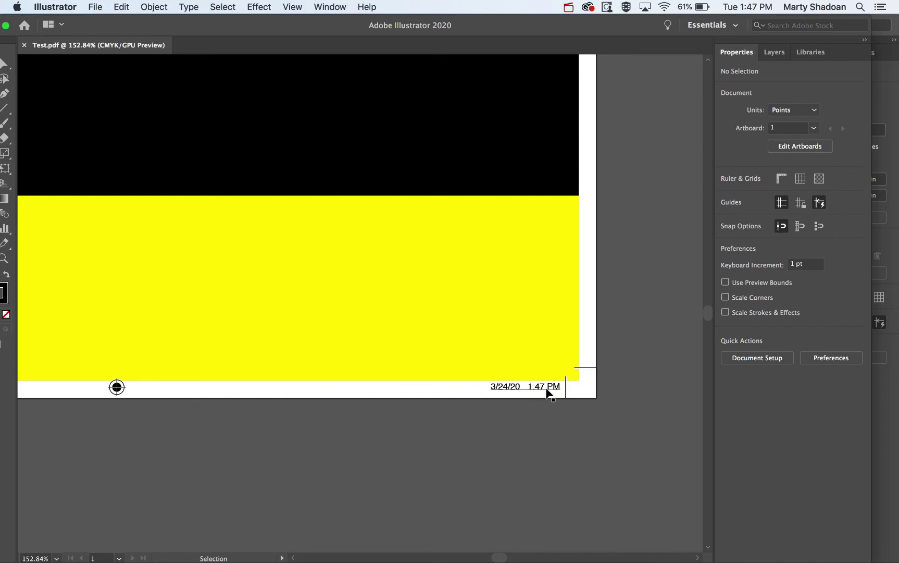
- Pan along the footer's page information, then zoom out to view the whole page
{"action": "left_click_drag", "start_coordinate": [328, 400], "coordinate": [494, 394]}
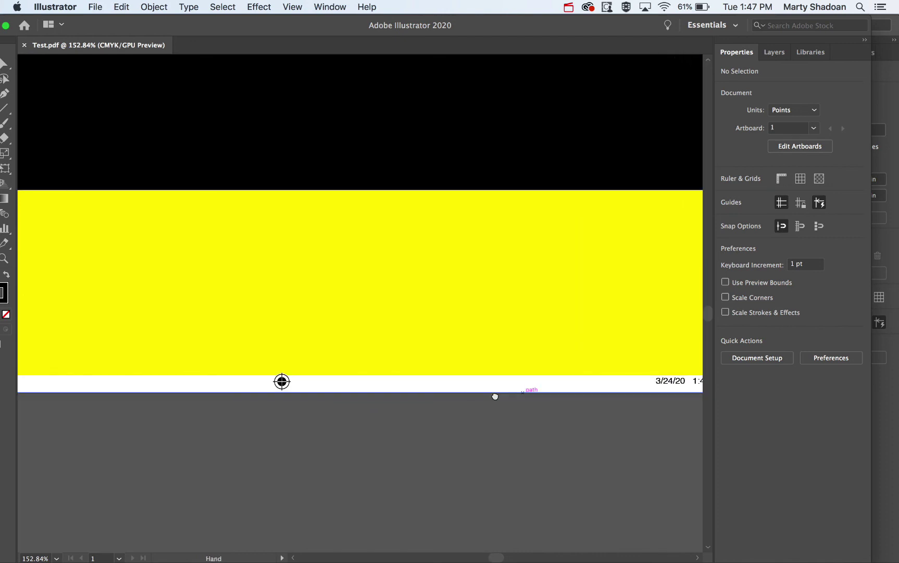
{"action": "left_click_drag", "start_coordinate": [319, 396], "coordinate": [554, 397]}
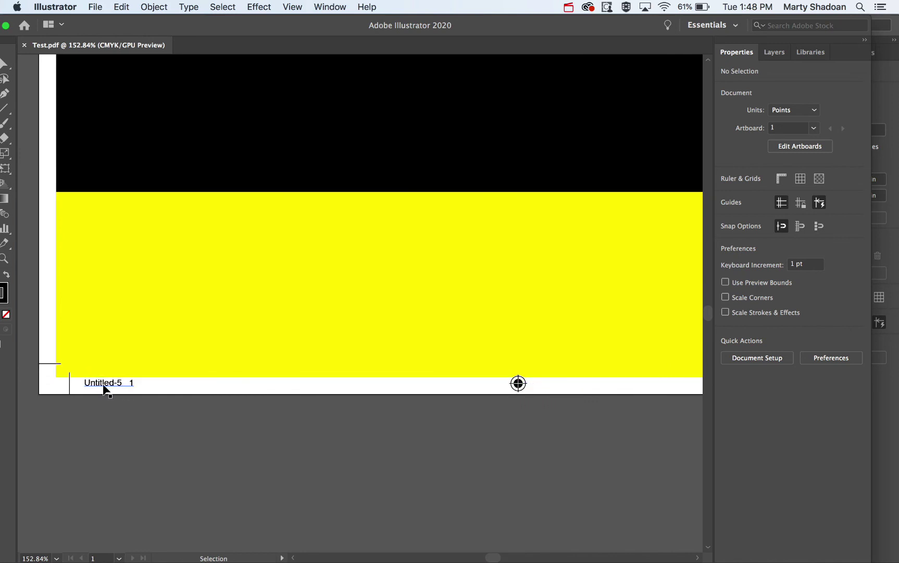
{"action": "key", "text": "super+minus"}
{"action": "key", "text": "super+minus"}
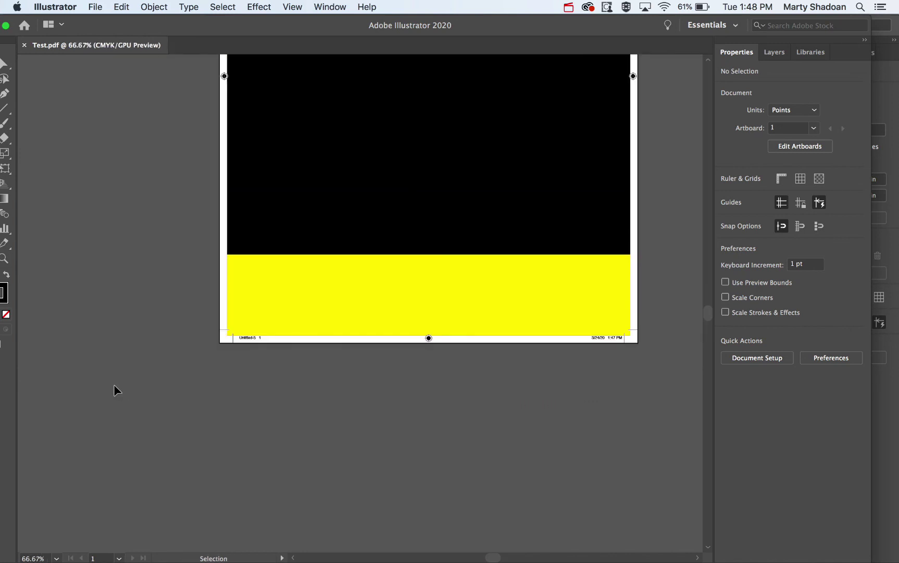
{"action": "left_click_drag", "start_coordinate": [320, 329], "coordinate": [224, 430]}
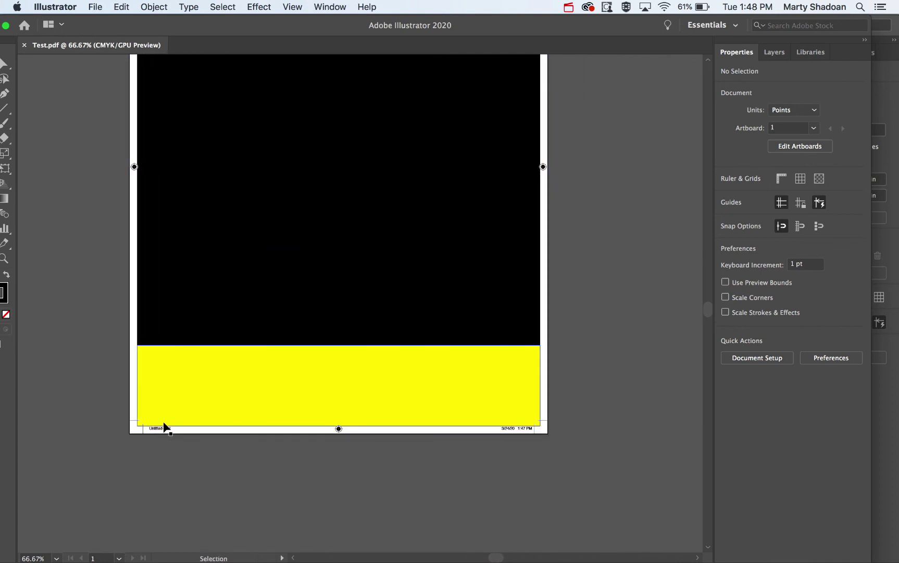
{"action": "left_click_drag", "start_coordinate": [383, 352], "coordinate": [350, 417]}
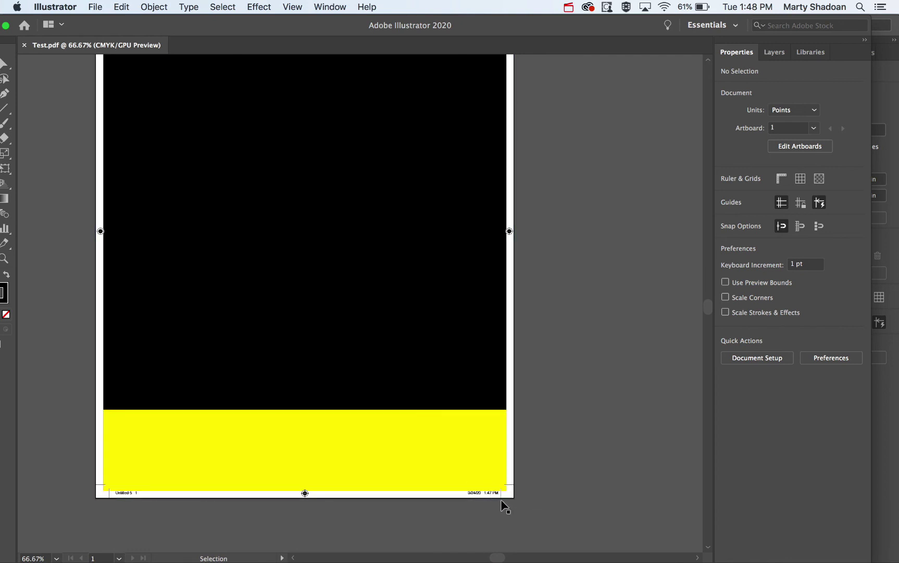
{"action": "left_click_drag", "start_coordinate": [481, 335], "coordinate": [406, 535]}
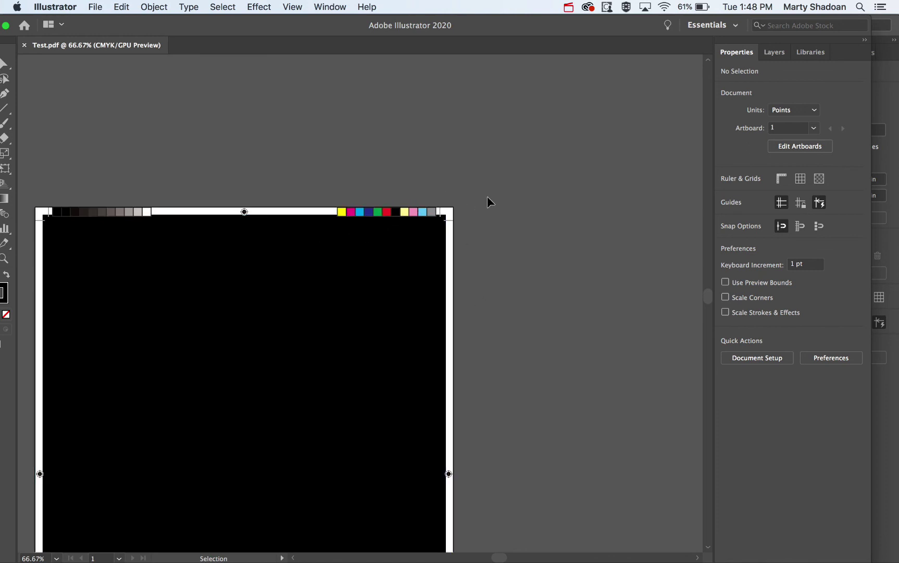
{"action": "key", "text": "z"}
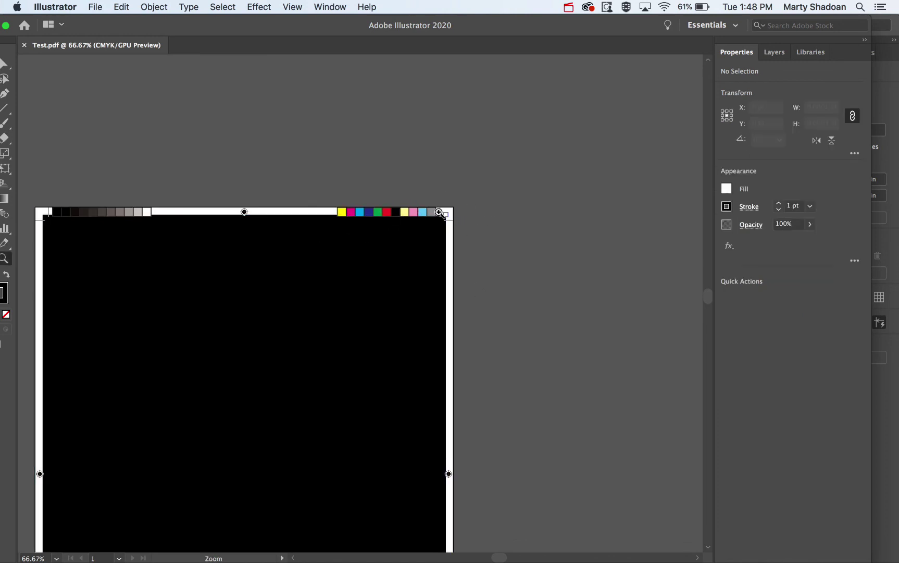
{"action": "left_click_drag", "start_coordinate": [401, 197], "coordinate": [655, 292]}
{"action": "key", "text": "v"}
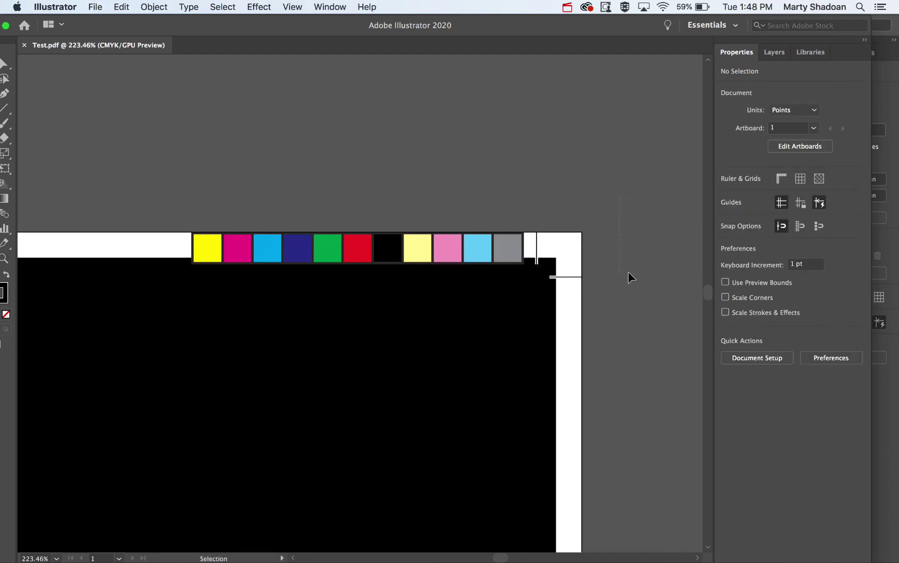
{"action": "key", "text": "a"}
{"action": "key", "text": "super+minus"}
{"action": "key", "text": "super+minus"}
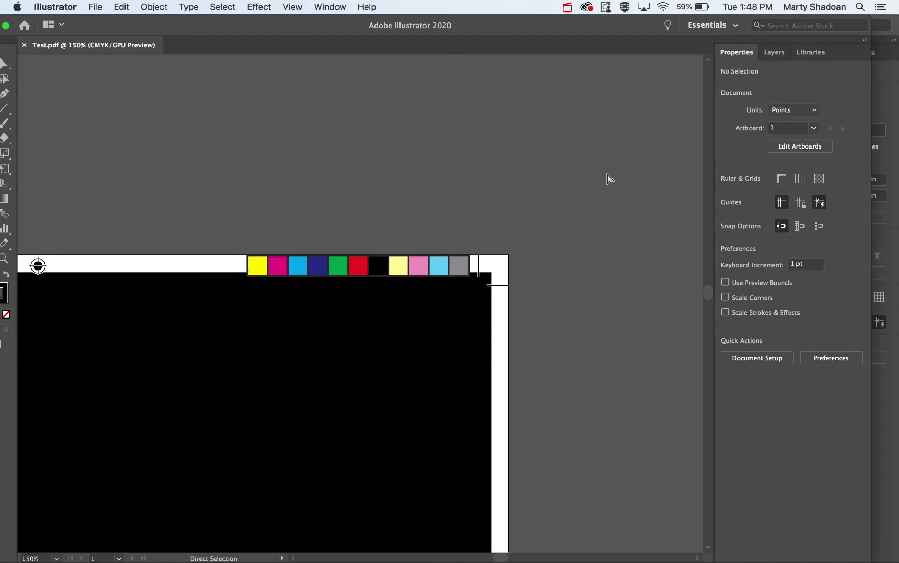
{"action": "key", "text": "super+minus"}
{"action": "key", "text": "super+minus"}
{"action": "key", "text": "v"}
{"action": "scroll", "coordinate": [358, 307], "scroll_direction": "left", "scroll_amount": 5}
{"action": "scroll", "coordinate": [357, 308], "scroll_direction": "down", "scroll_amount": 5}
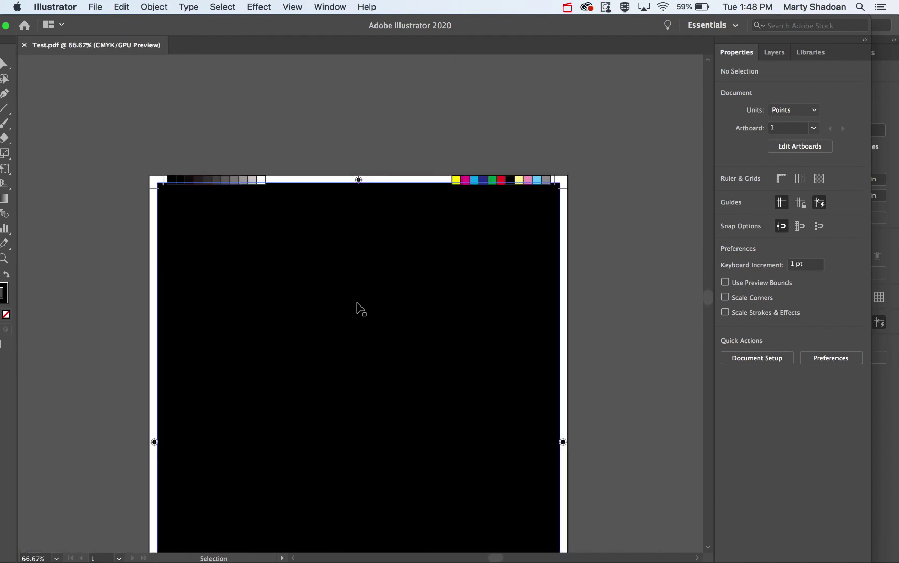
{"action": "scroll", "coordinate": [358, 307], "scroll_direction": "down", "scroll_amount": 8}
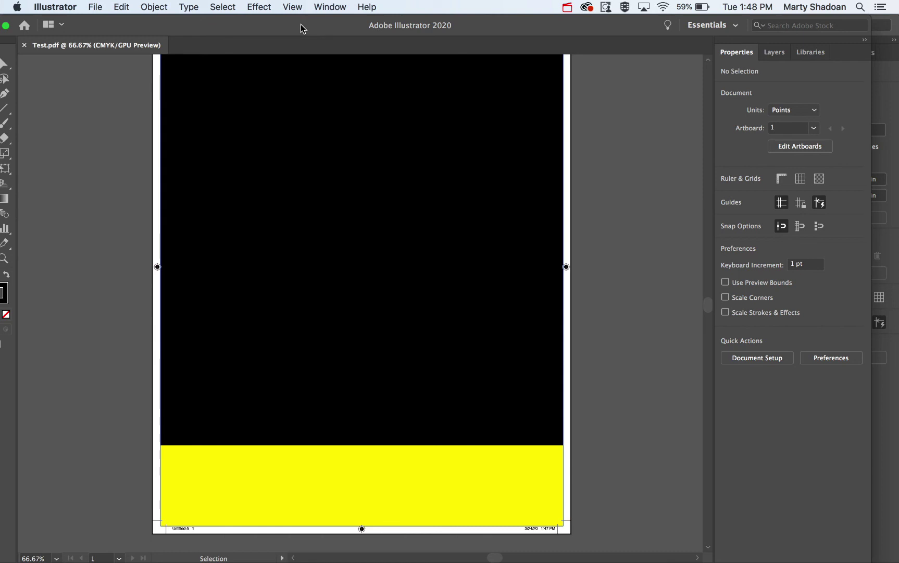
{"action": "left_click_drag", "start_coordinate": [300, 28], "coordinate": [321, 28]}
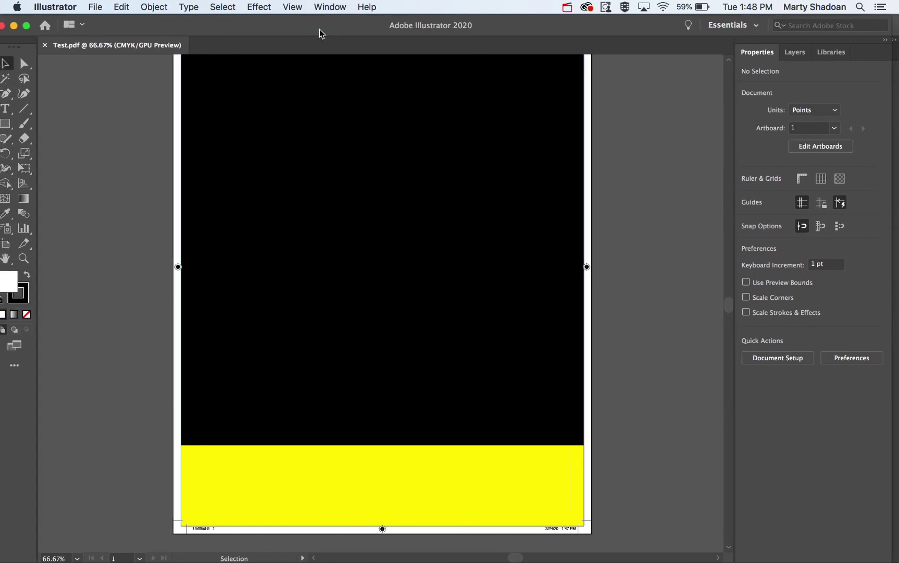
{"action": "left_click_drag", "start_coordinate": [534, 28], "coordinate": [554, 25]}
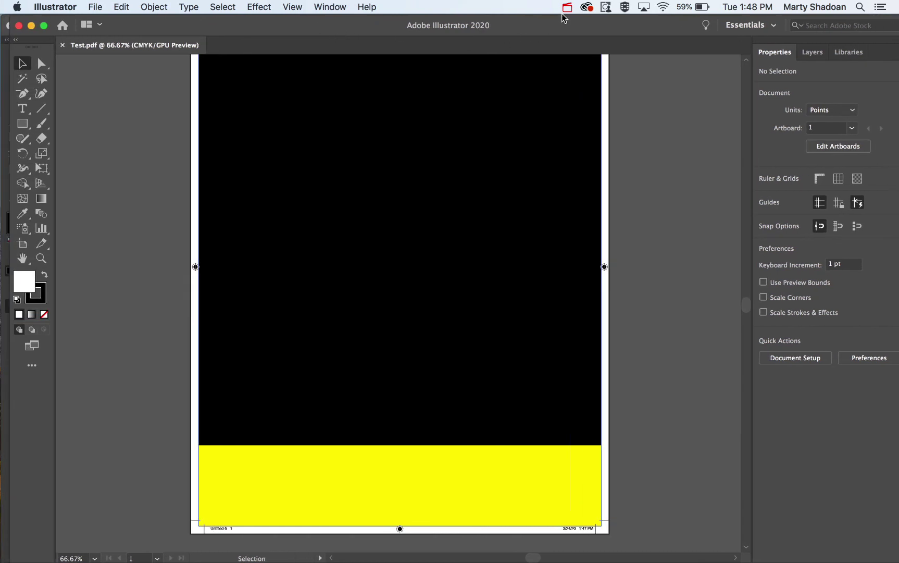